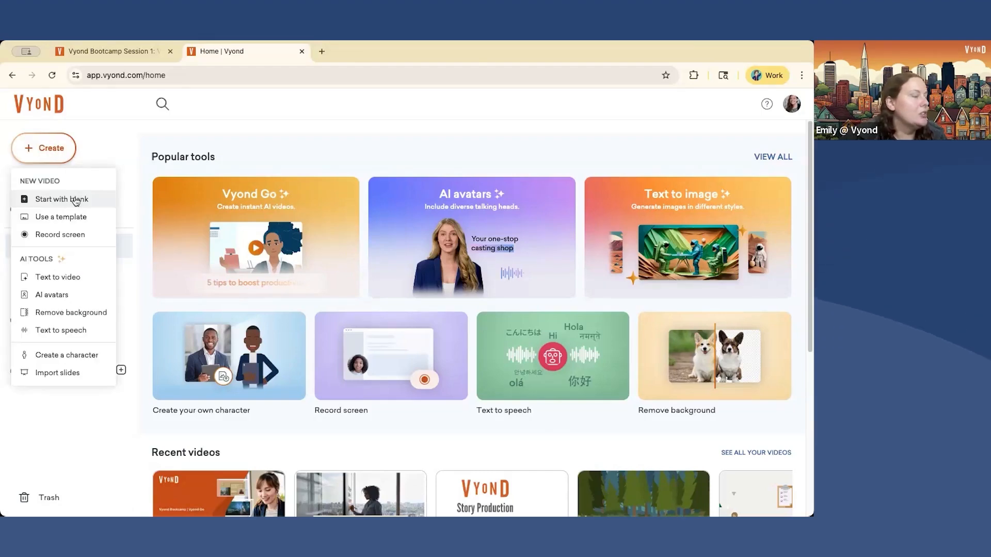
- Start a new video with the AI text-to-video tool
click(75, 279)
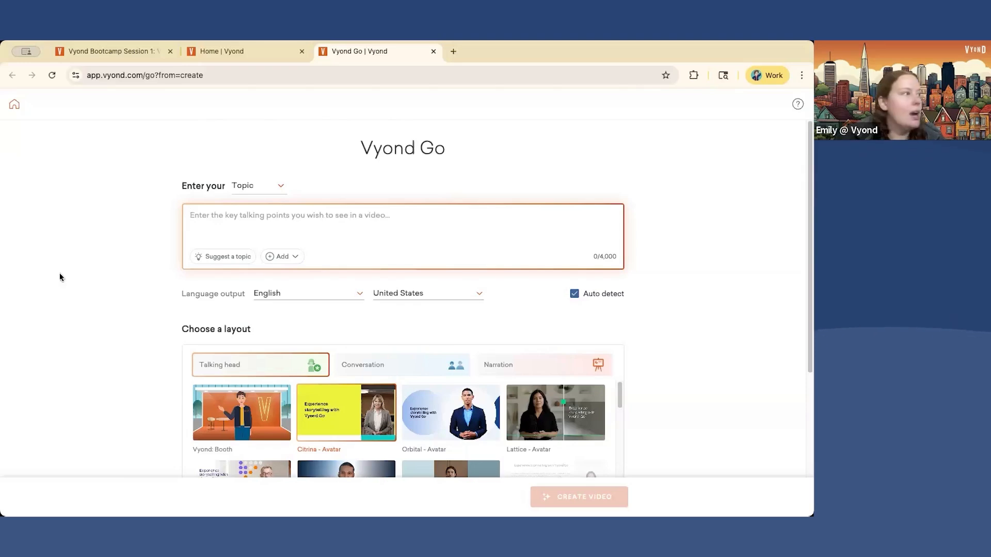
click(234, 257)
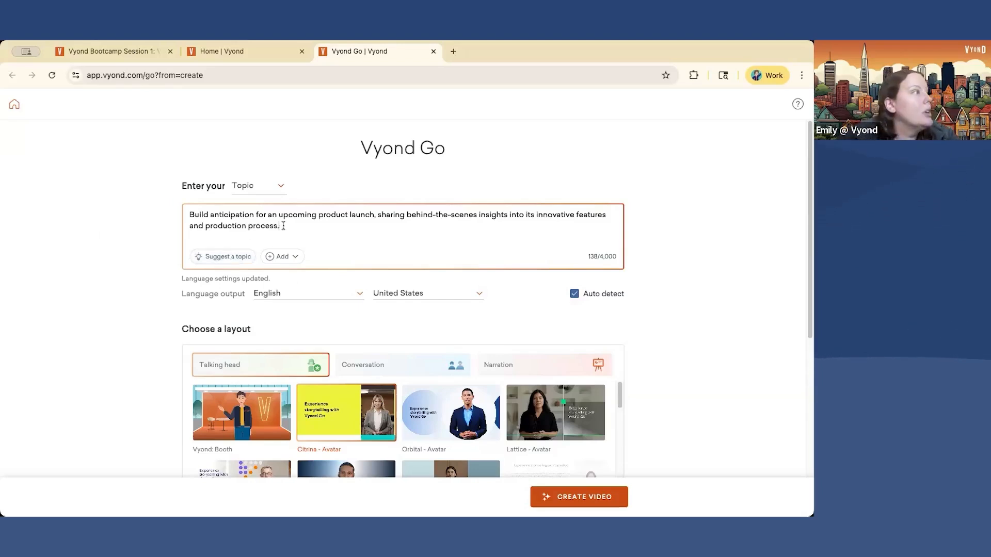
key(BackSpace)
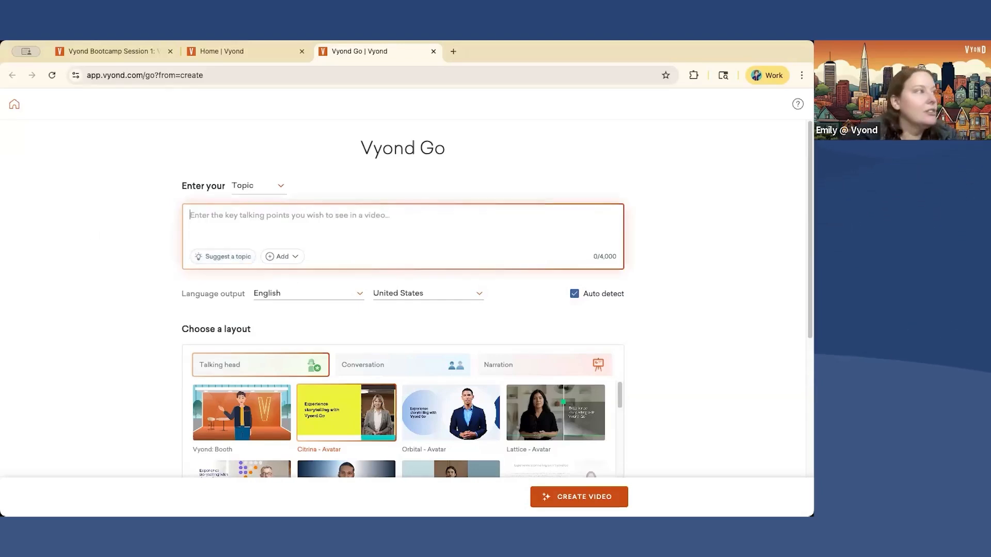
click(284, 255)
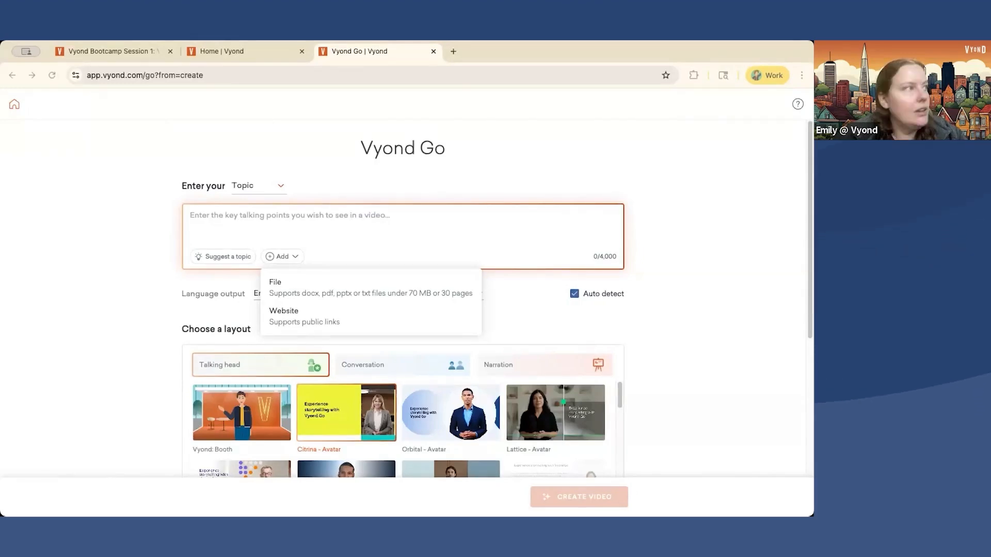
- Paste the prepared project management tips text into the topic prompt and read through it
click(196, 218)
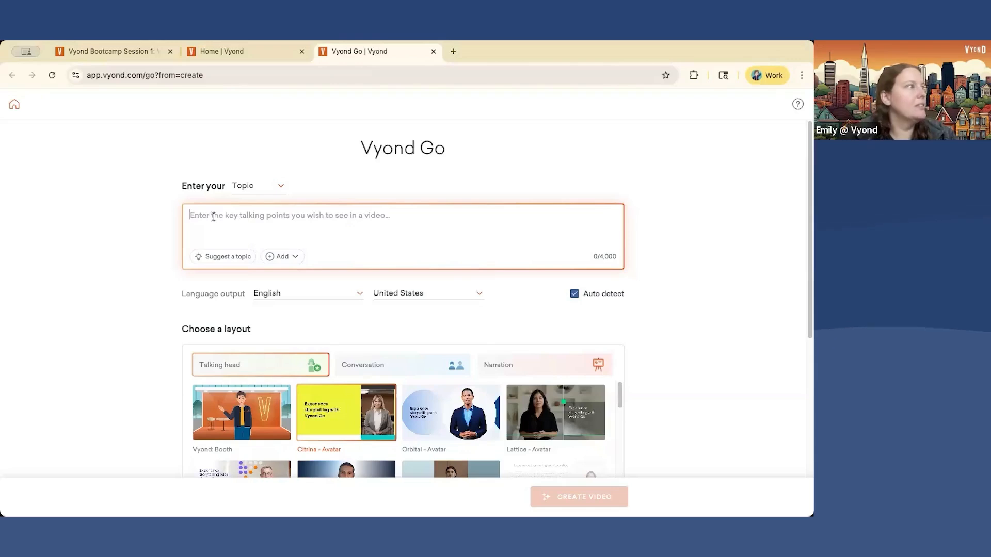
key(ctrl+v)
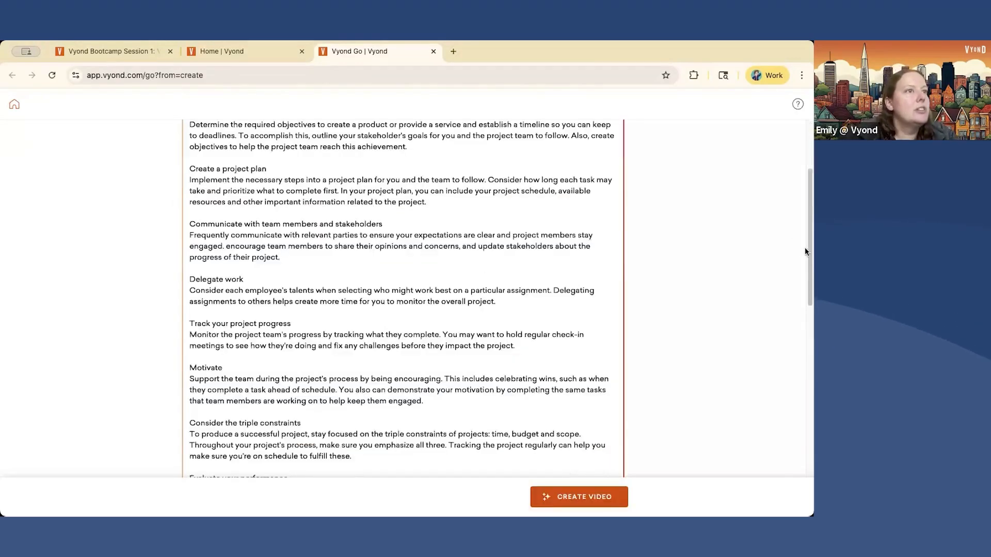
scroll(808, 296, down, 1)
scroll(808, 296, down, 2)
scroll(791, 181, up, 10)
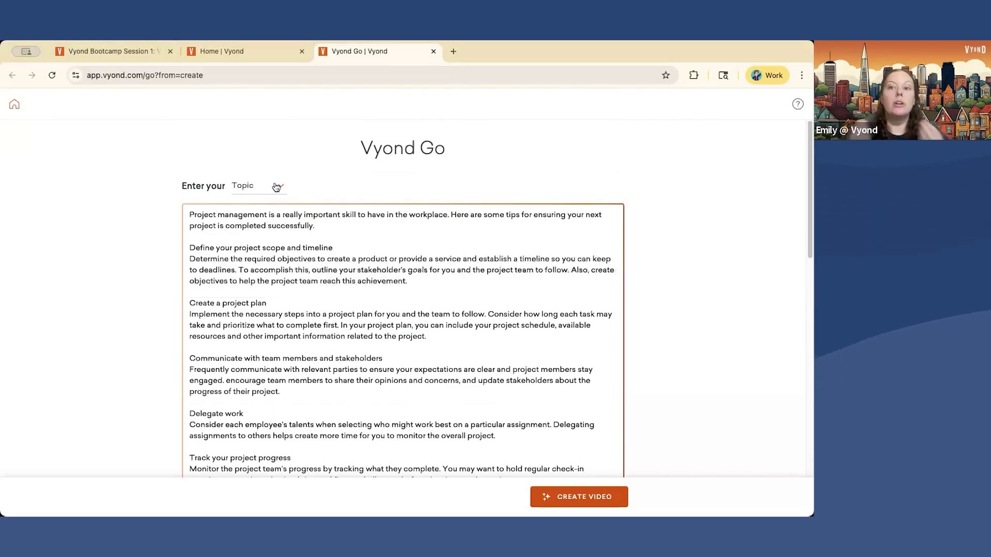
click(276, 187)
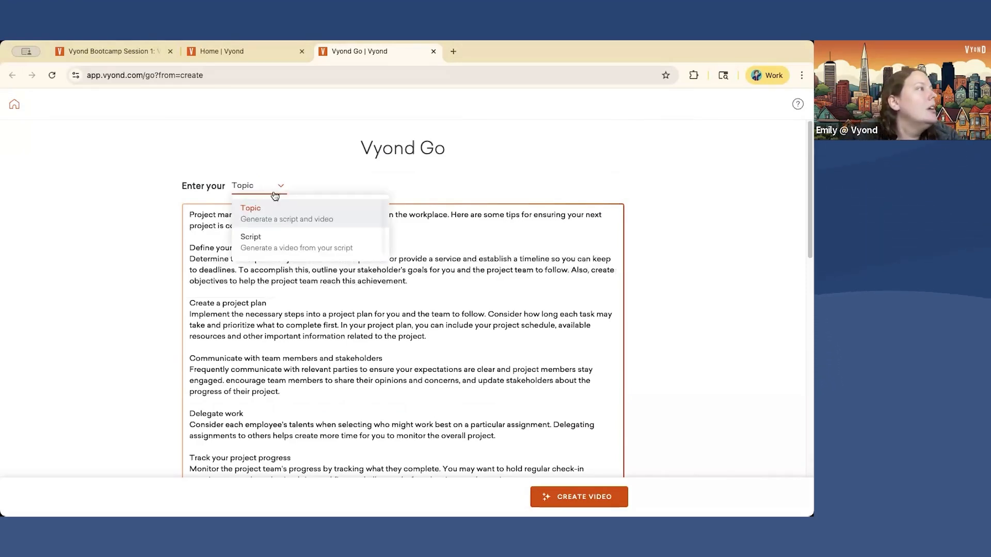
click(274, 246)
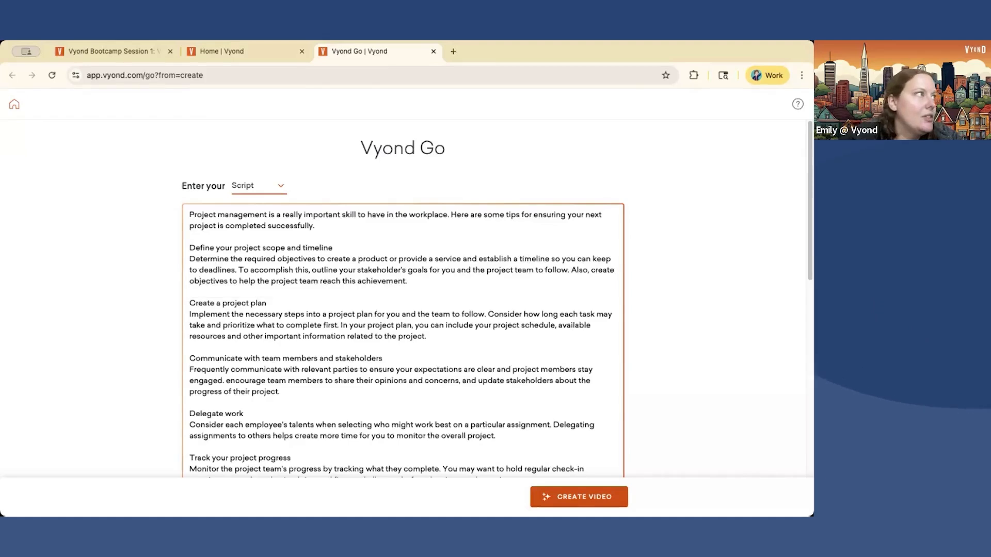
click(285, 191)
click(268, 212)
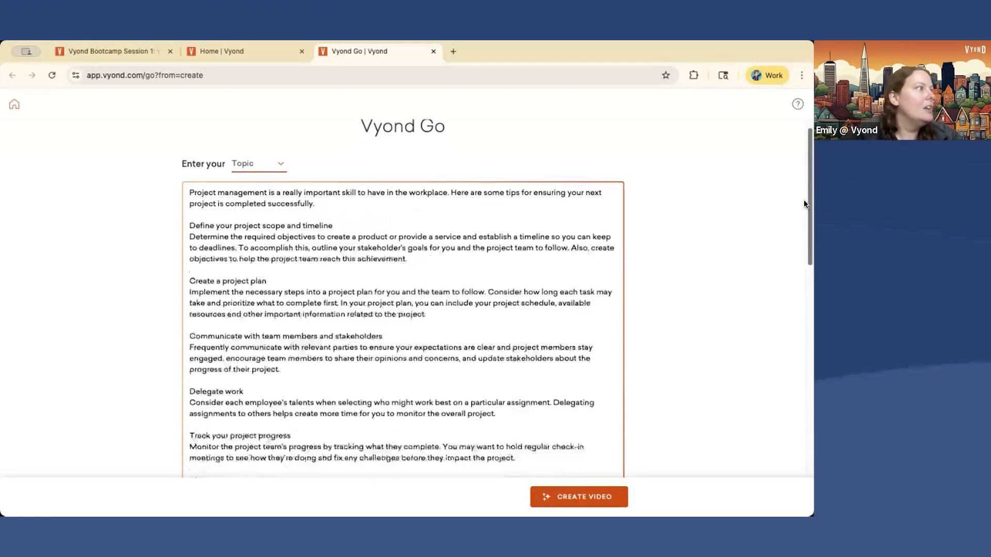
- Browse the Talking head and Conversation layouts, and choose the Buttercup layout from the Narration category
scroll(803, 201, down, 3)
scroll(803, 247, down, 5)
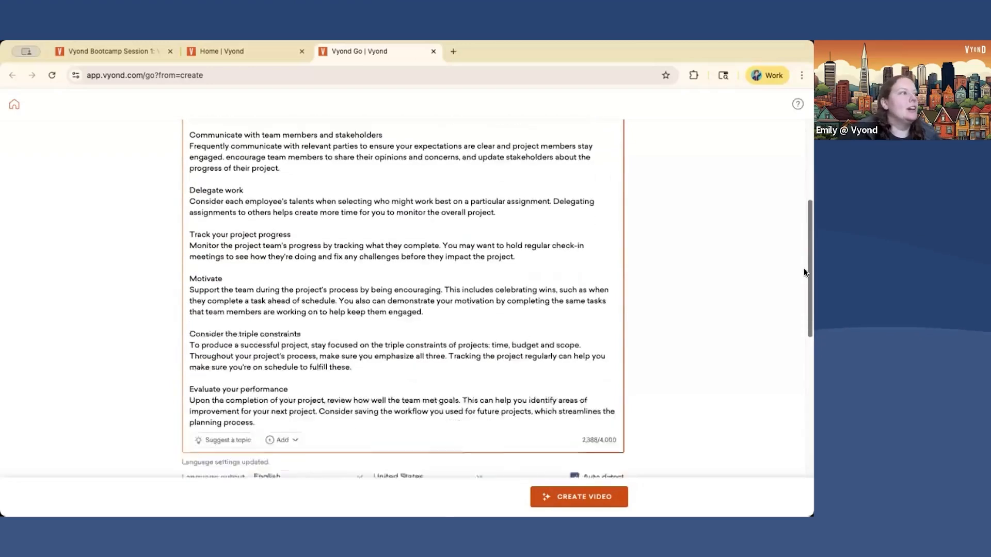
scroll(803, 281, down, 6)
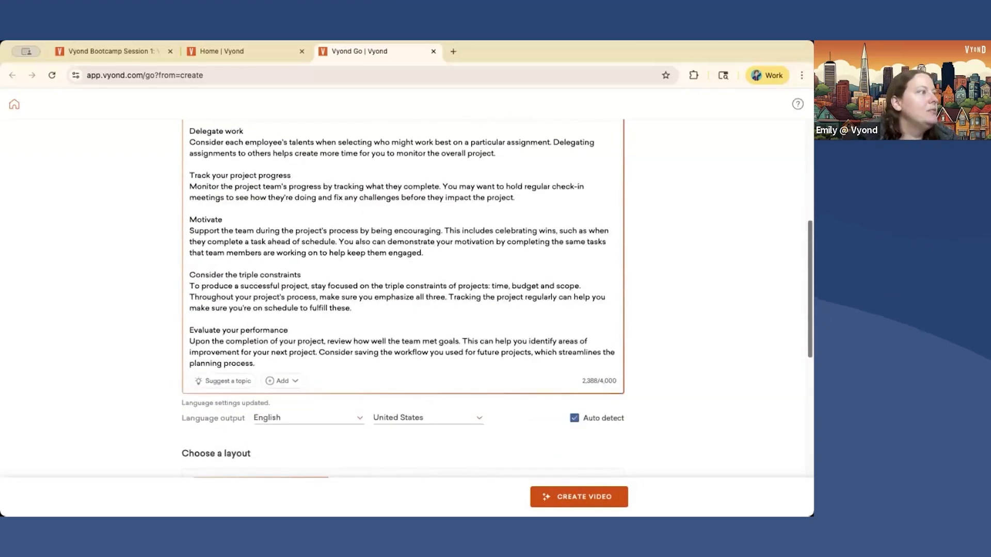
scroll(624, 350, down, 3)
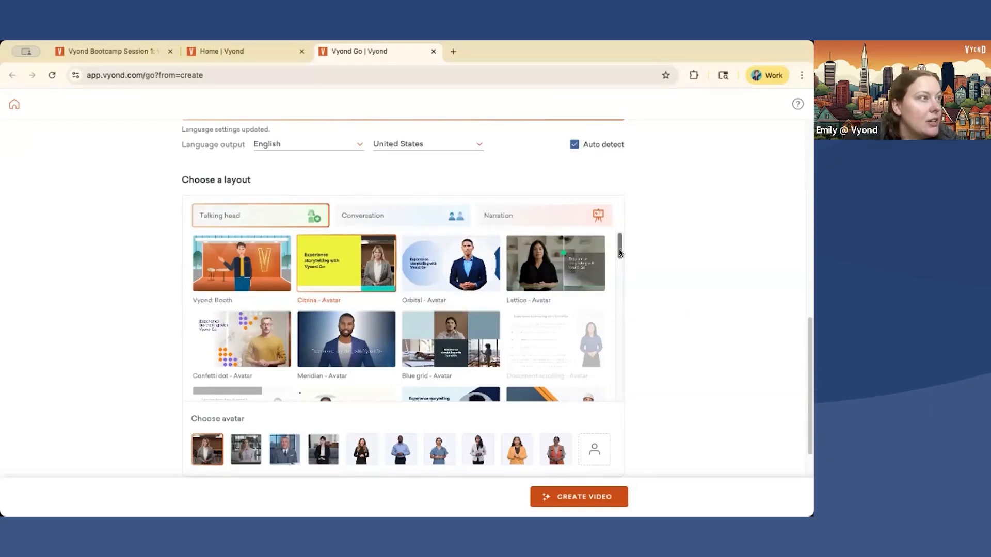
drag(620, 252, 627, 340)
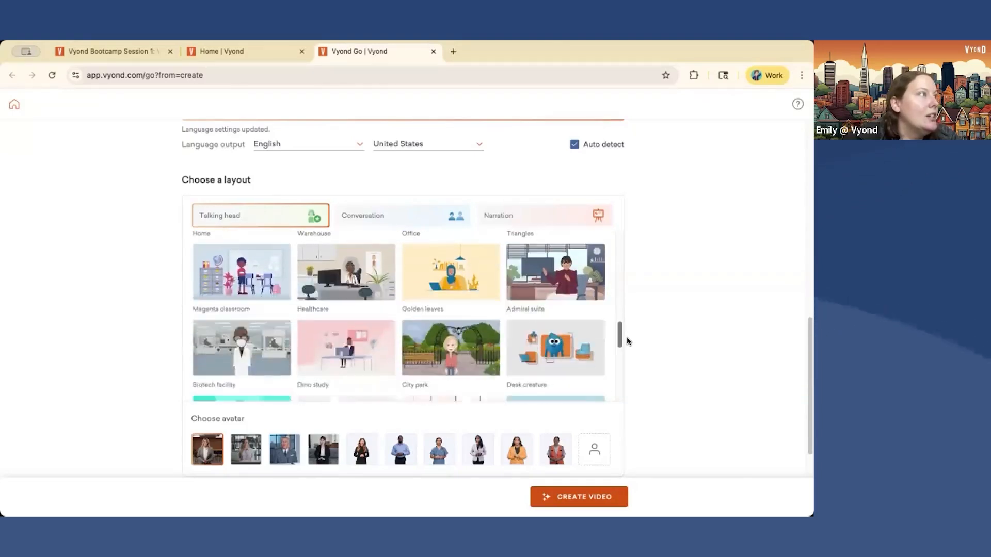
click(407, 220)
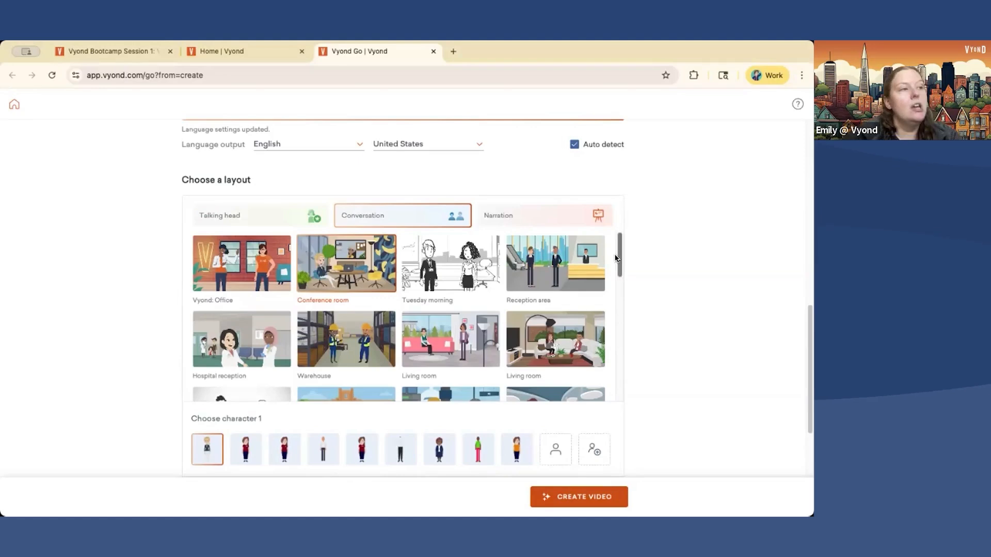
mouse_move(619, 259)
mouse_down()
mouse_move(628, 310)
mouse_move(632, 257)
mouse_up()
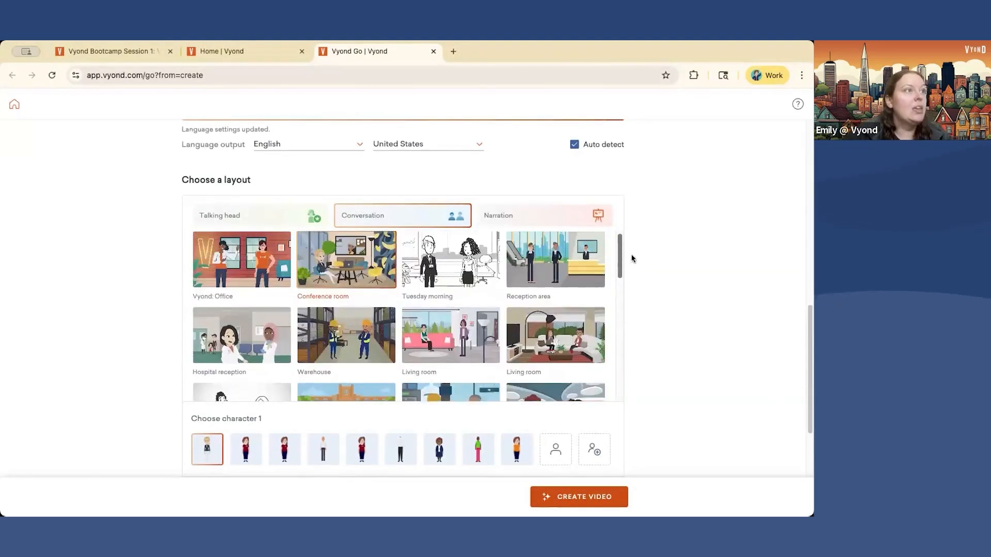
click(554, 217)
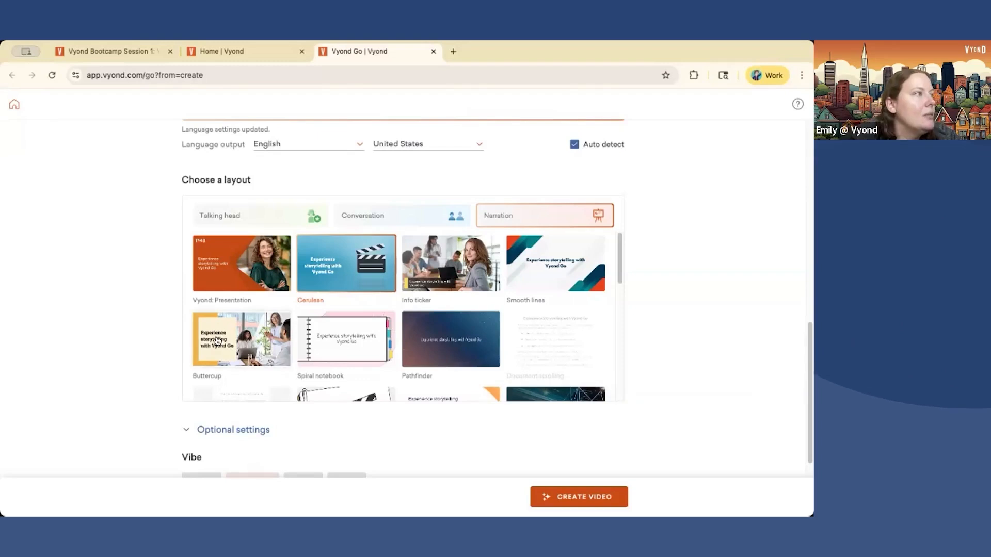
click(238, 335)
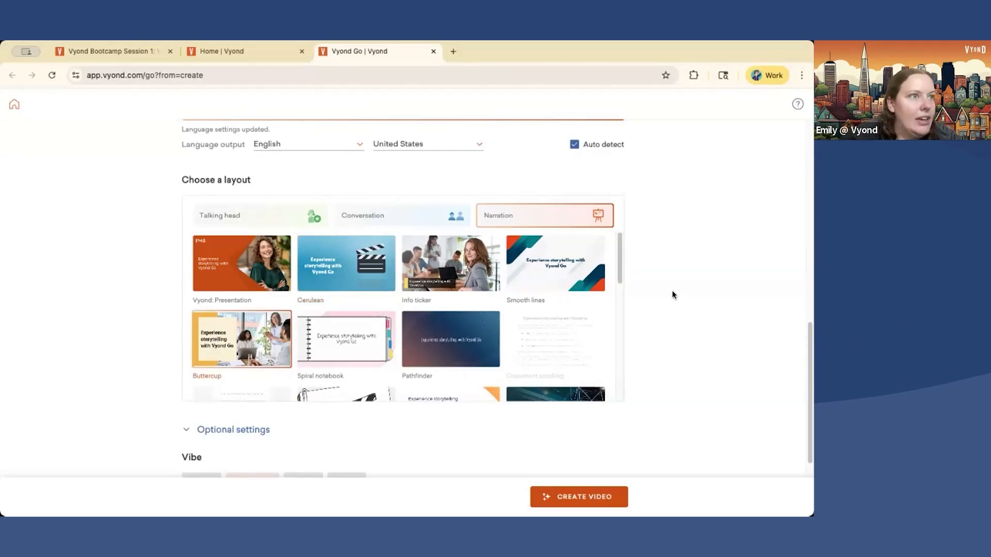
- Set the video's format to Tips in the optional settings and generate the video
scroll(698, 313, down, 3)
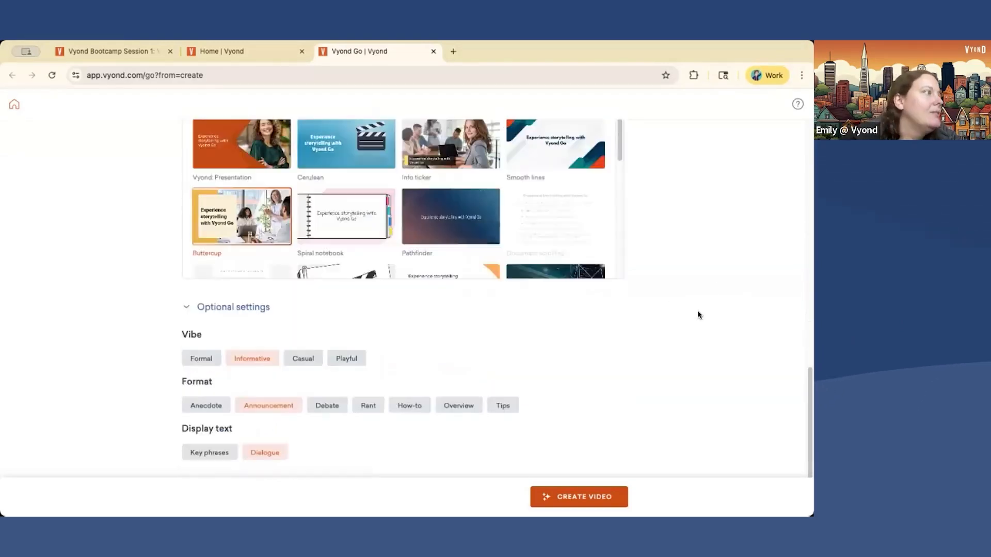
scroll(234, 291, down, 1)
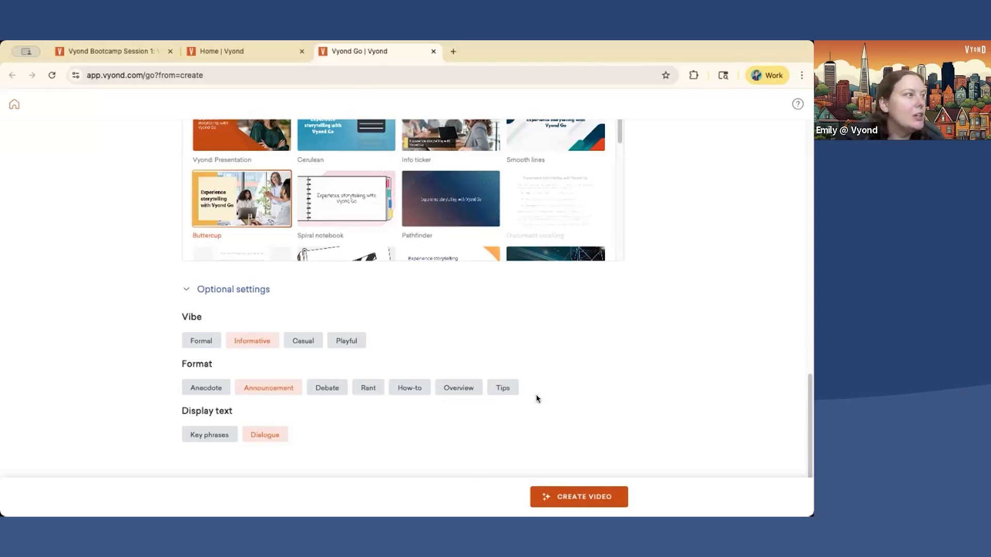
click(505, 388)
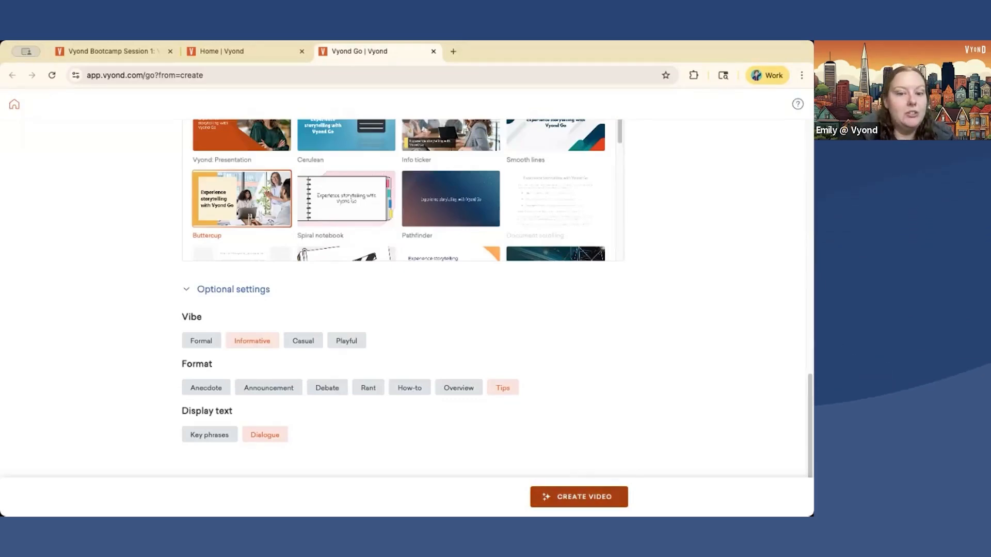
click(571, 493)
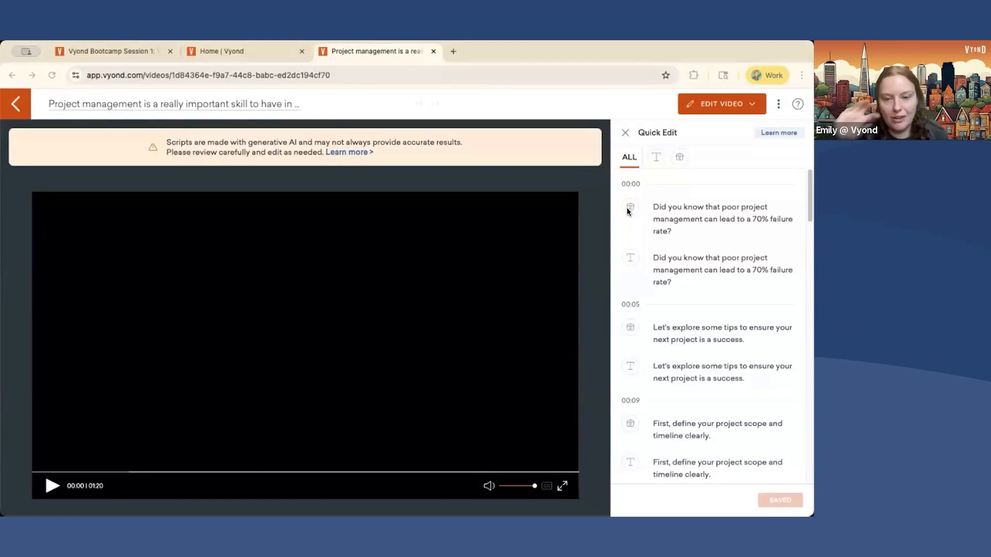
- Play the generated video and pause it at the scene about keeping team members and stakeholders updated
click(50, 486)
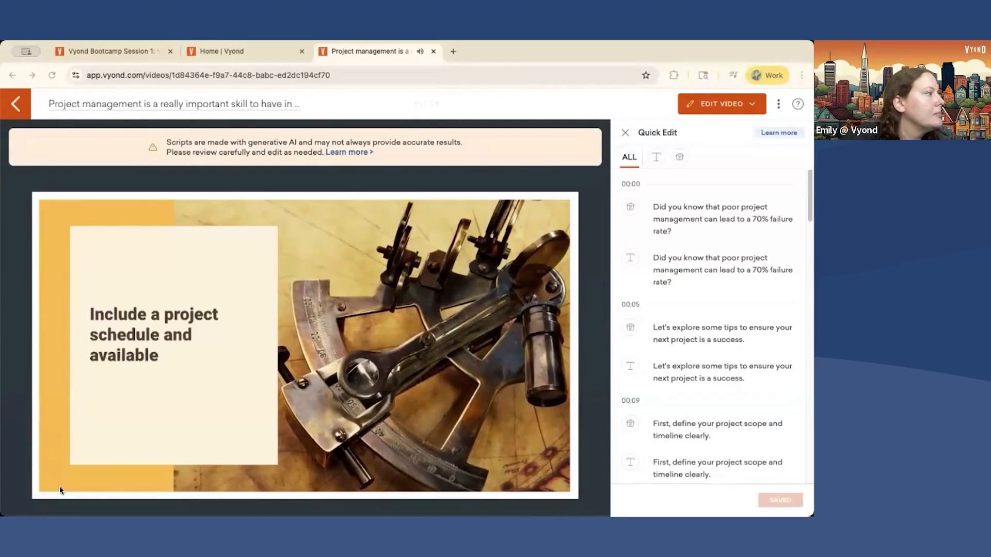
mouse_move(57, 485)
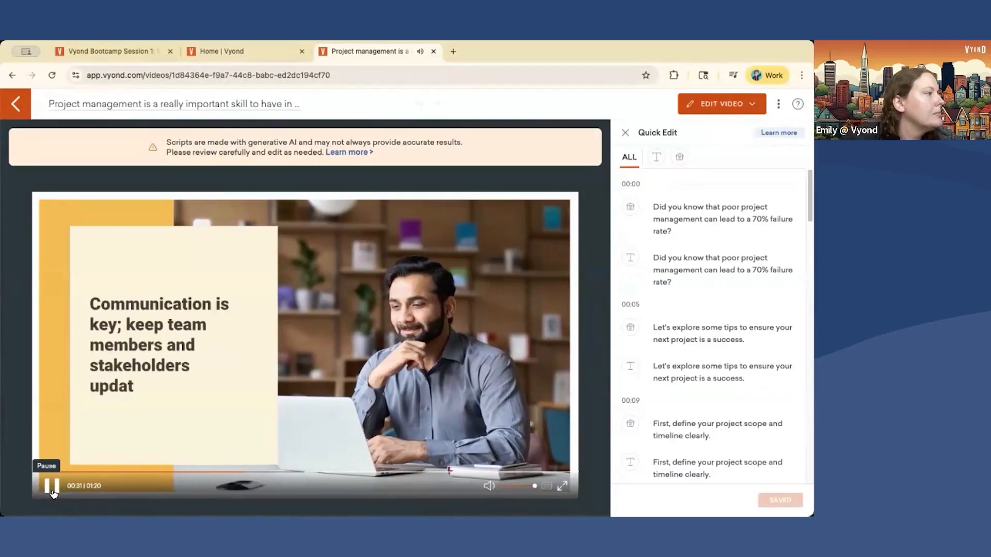
click(52, 492)
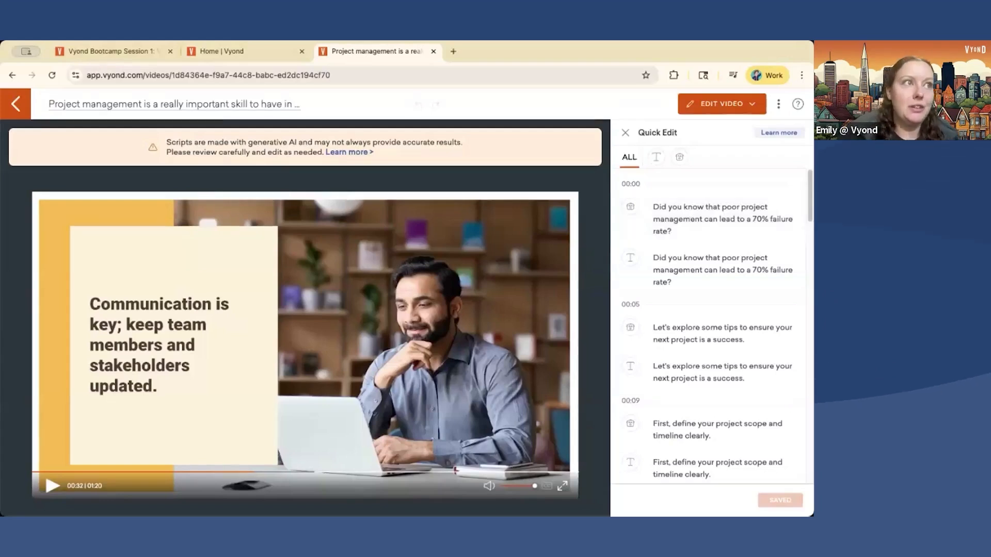
- Change the failure rate in the opening narration line to 30%
click(754, 220)
key(BackSpace)
text(3)
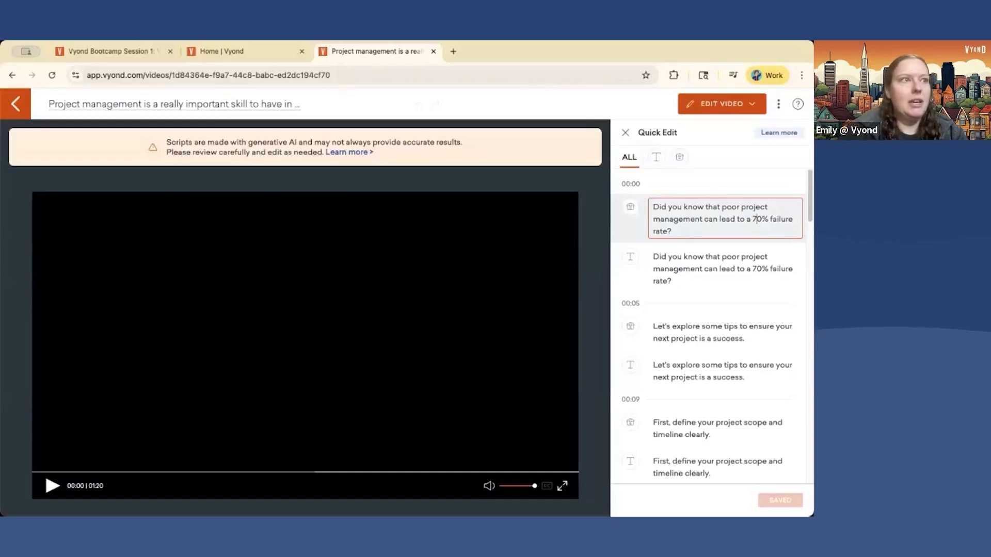
click(634, 238)
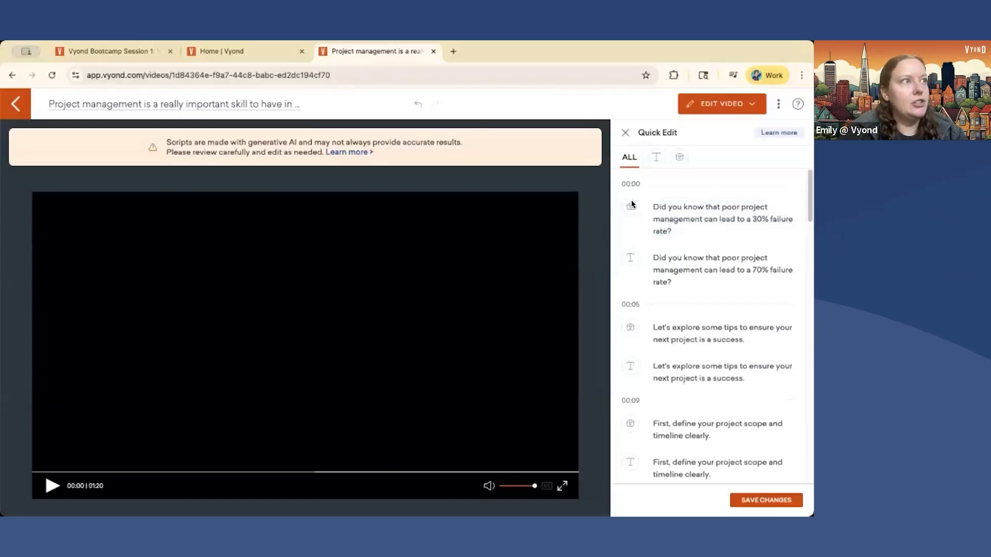
- Change the failure rate in the opening scene's on-screen text to 30% and save the edits
click(756, 269)
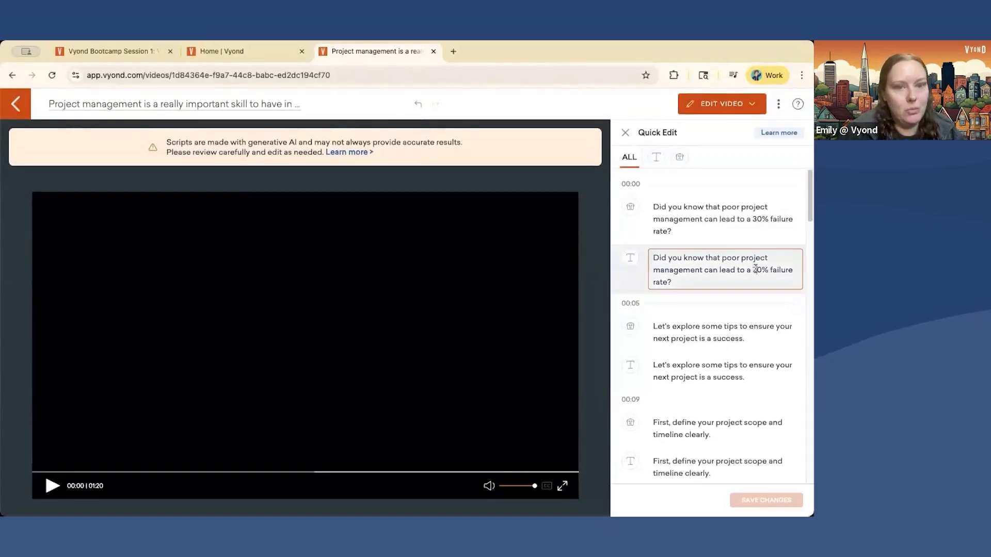
double_click(756, 268)
text(3)
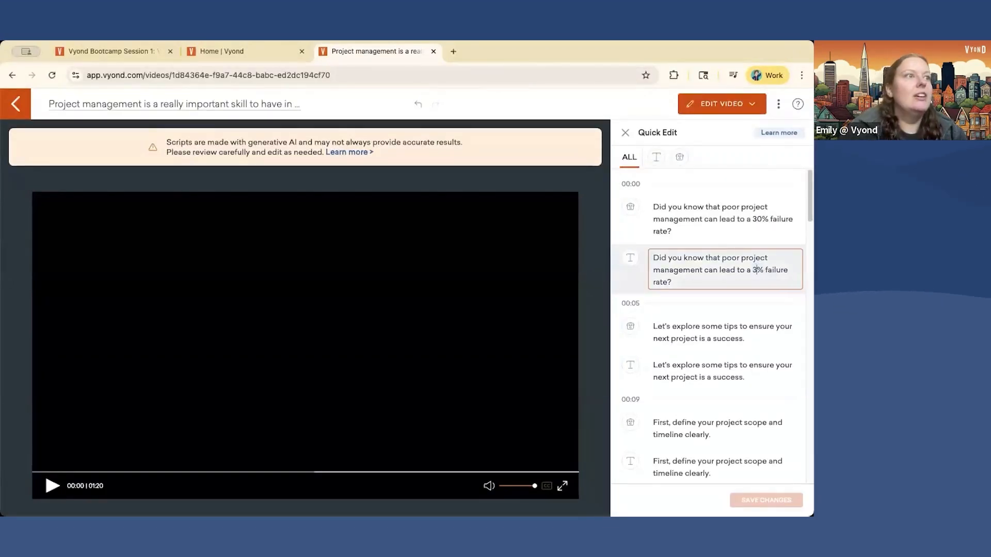
text(0)
click(780, 301)
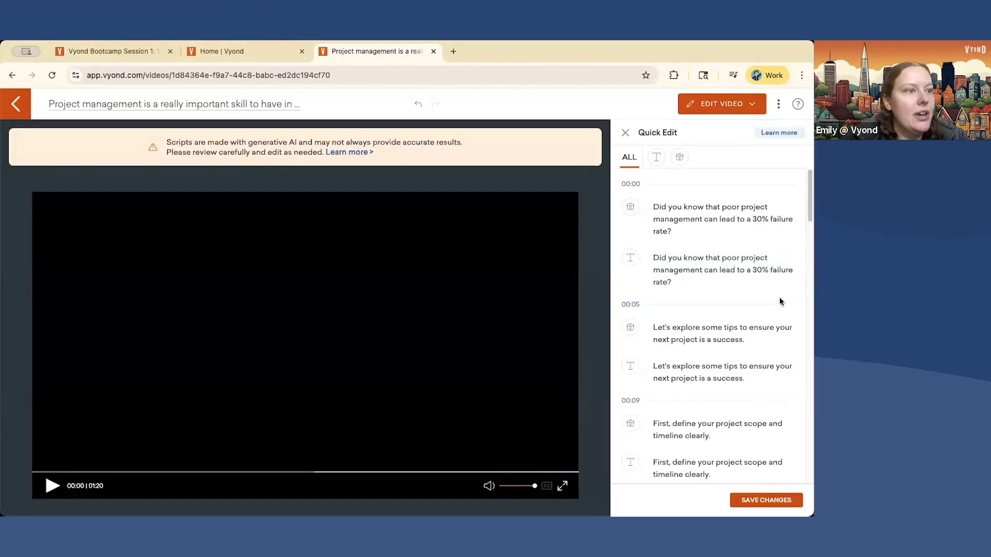
click(788, 499)
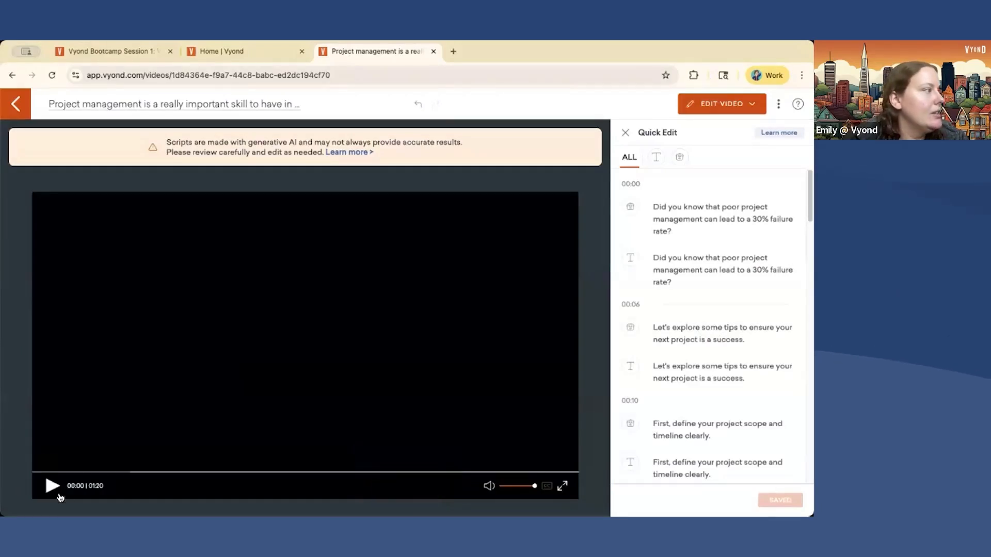
- Play the updated video from the beginning to check the edited opening line
click(48, 486)
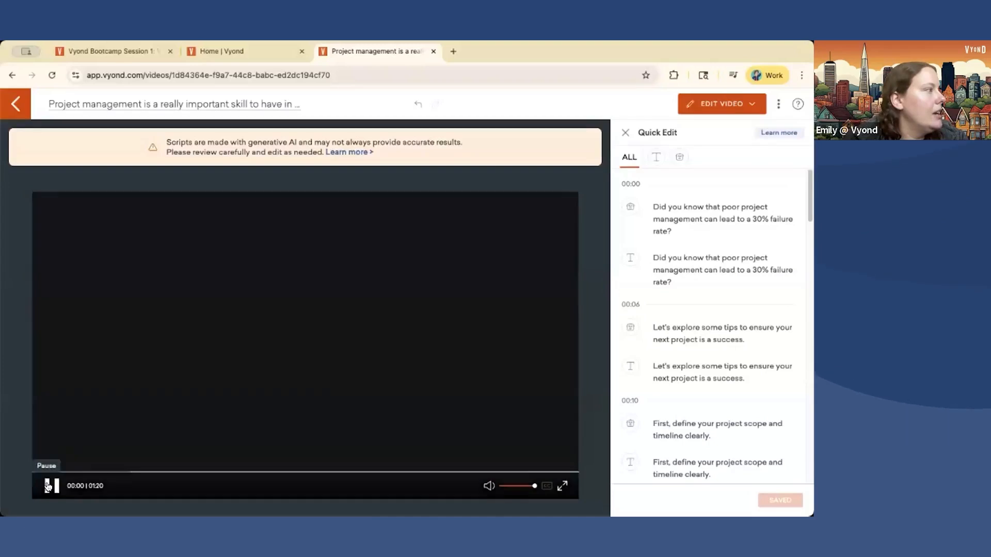